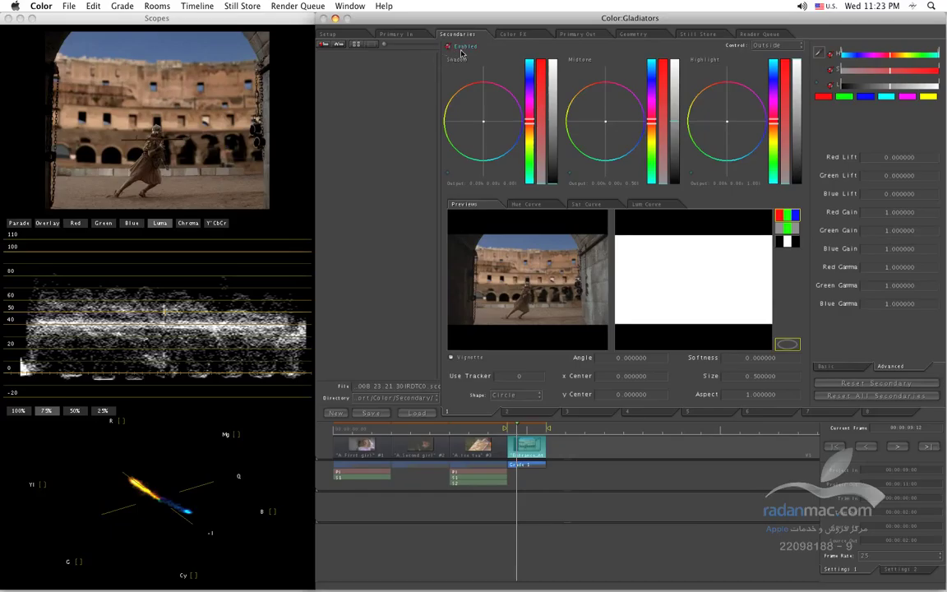
Key the blue sky with the eyedropper, adjust the HSL qualifier's saturation and luminance ranges, and check the matte view.
click(819, 55)
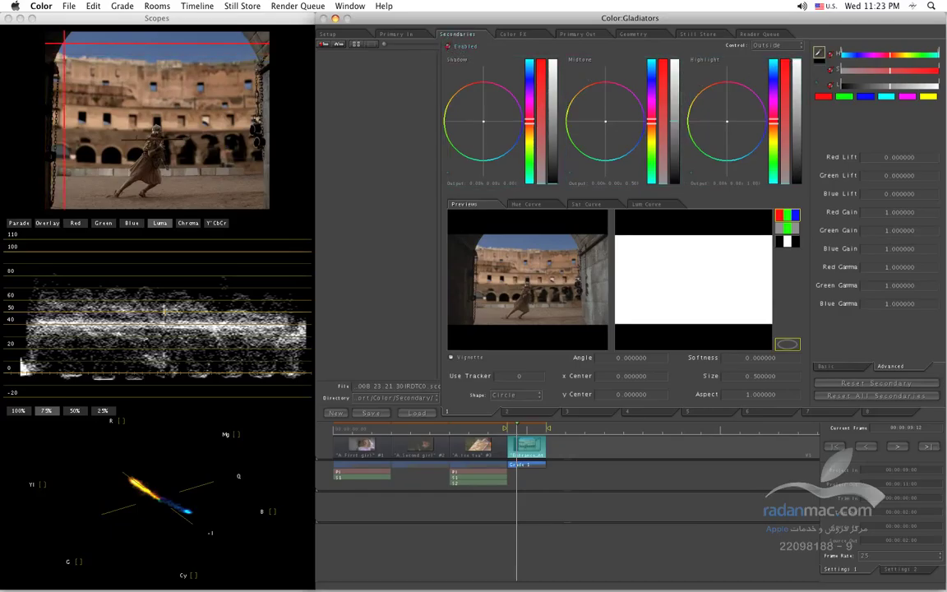
drag(95, 41, 110, 42)
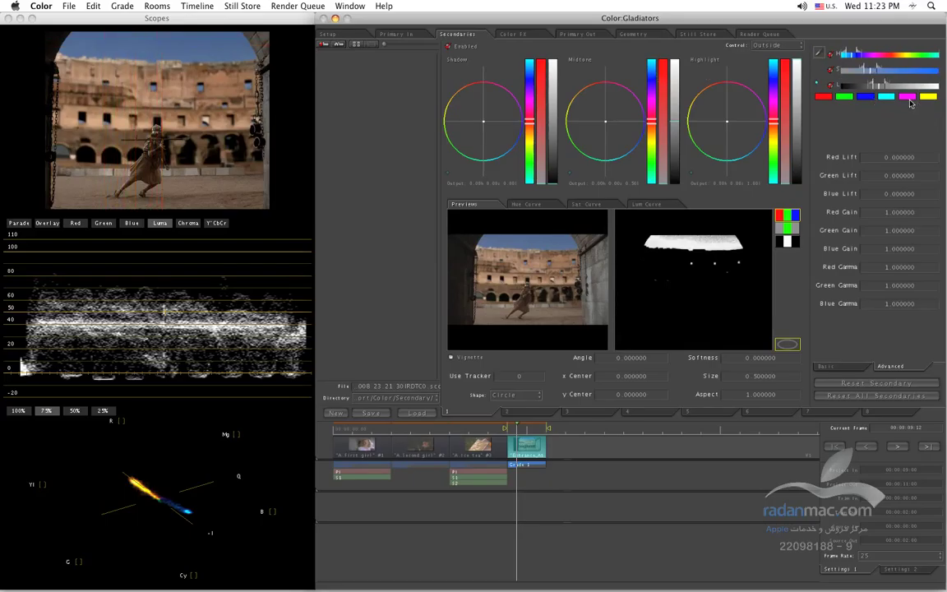
drag(878, 71, 892, 85)
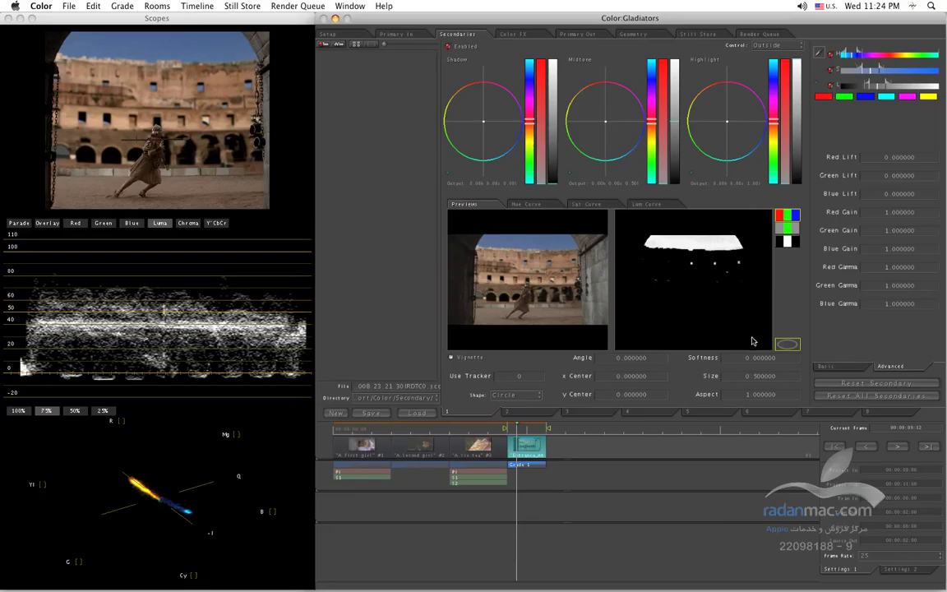
click(786, 245)
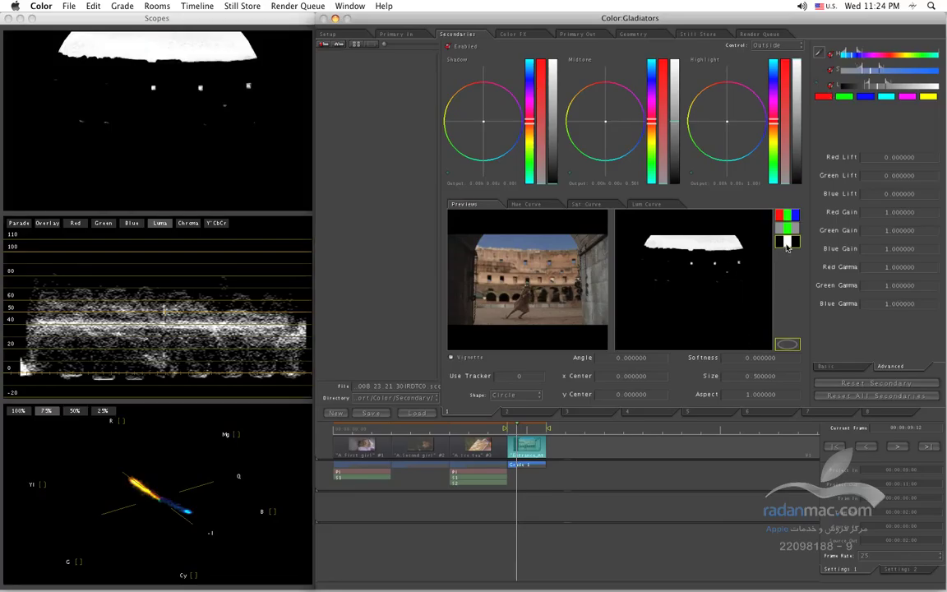
click(790, 217)
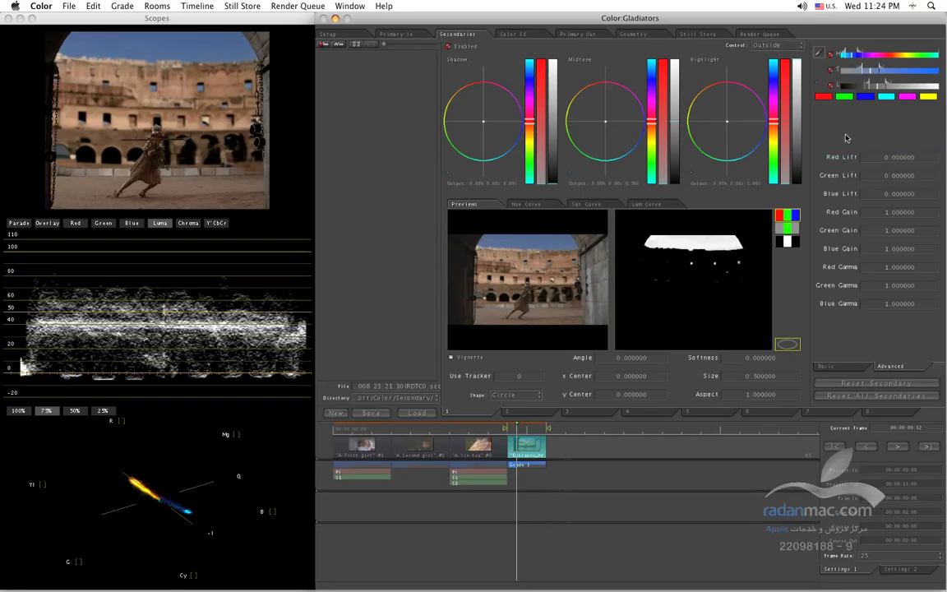
Set the sky key's Key Blur to 1 and check the softened matte before returning to the final image.
click(847, 374)
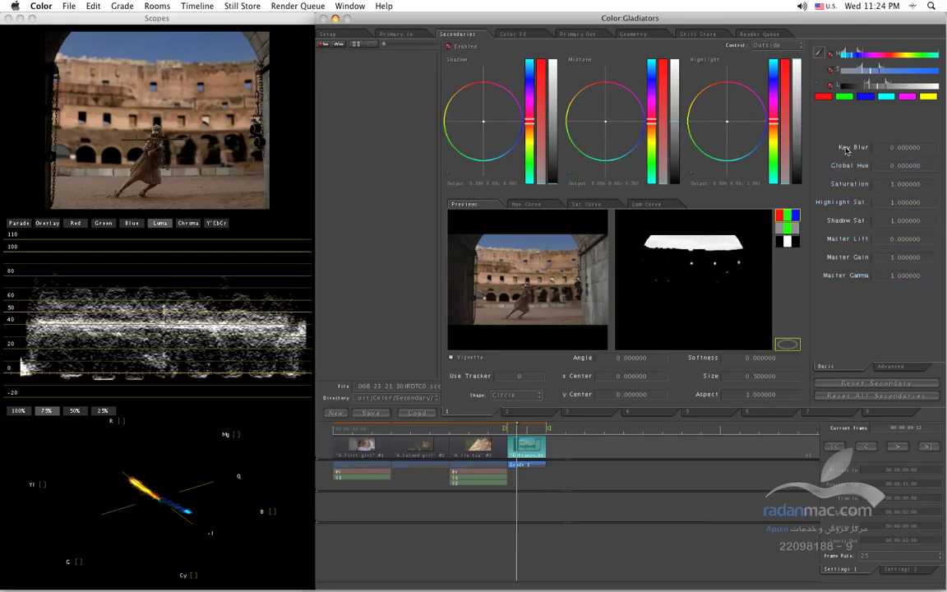
click(893, 149)
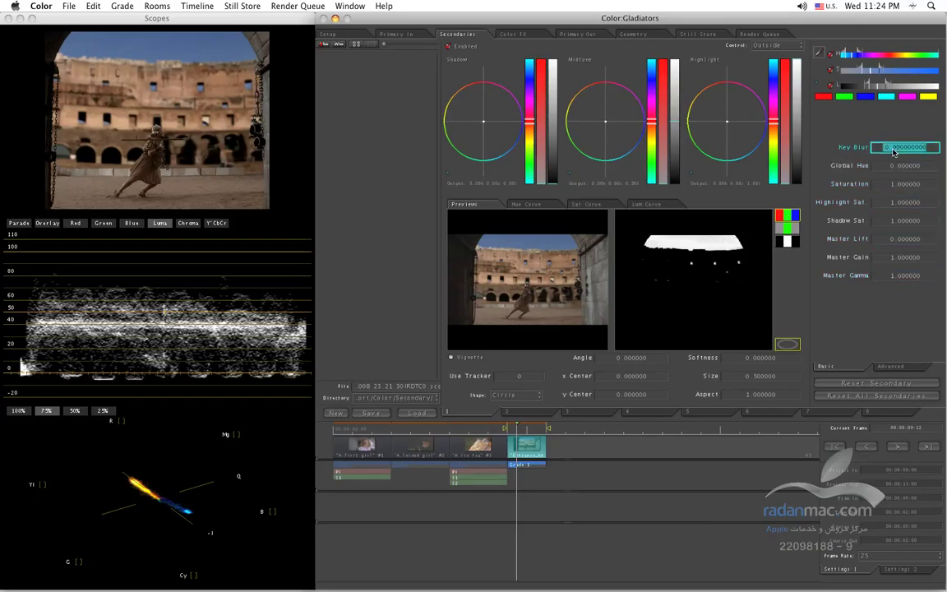
text(1)
key(Return)
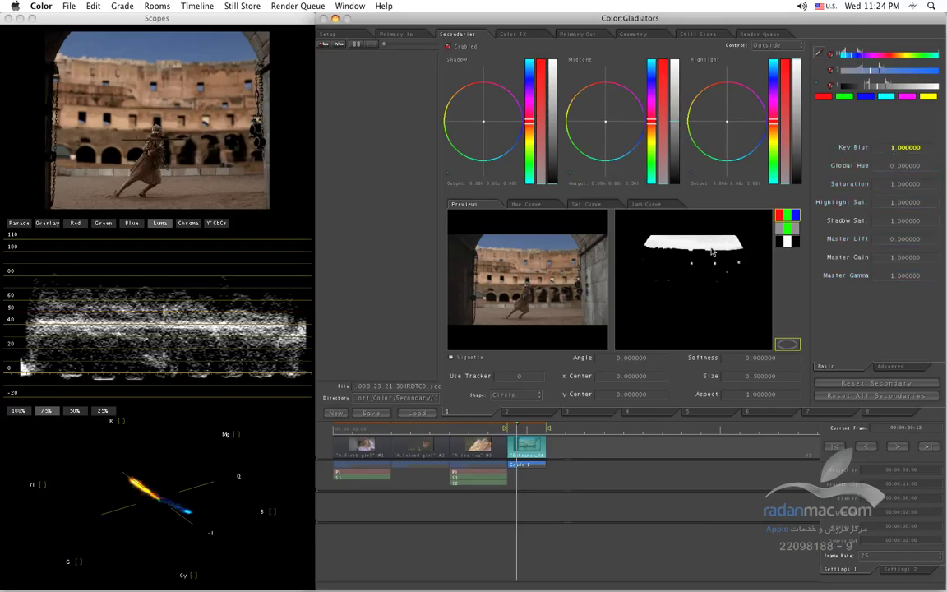
click(786, 241)
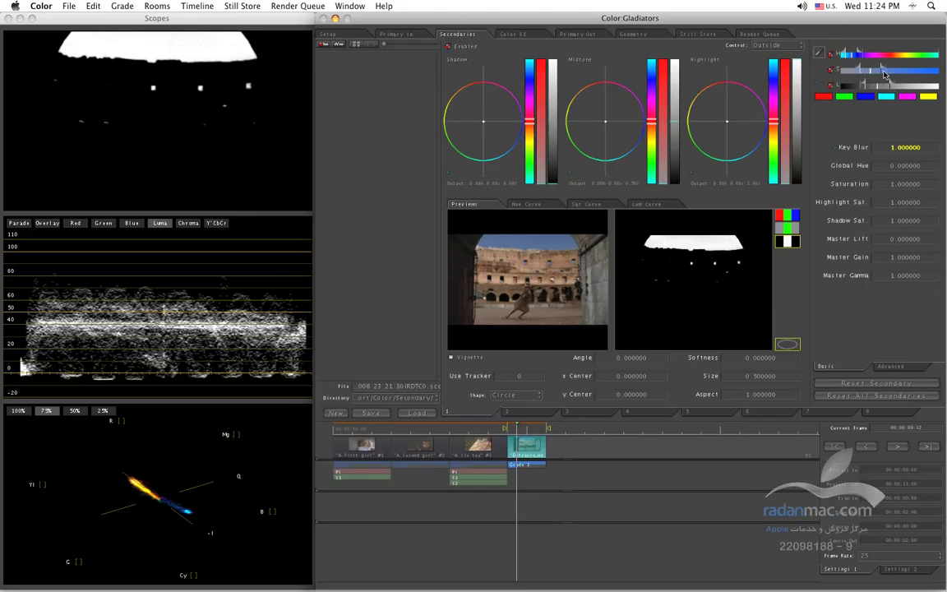
click(787, 216)
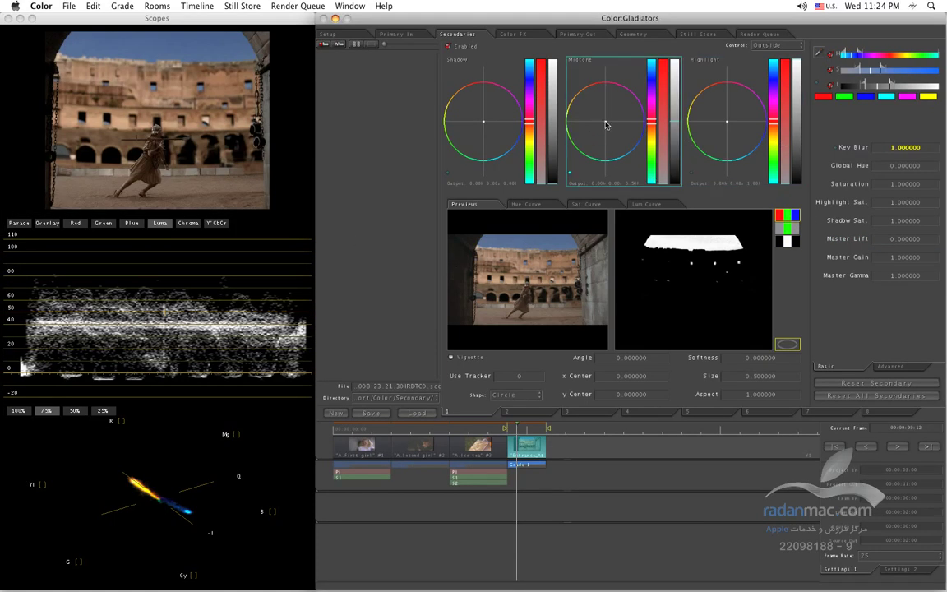
Set the secondary's control to Inside and darken the keyed sky's midtones with a slight teal tint.
drag(673, 93, 674, 103)
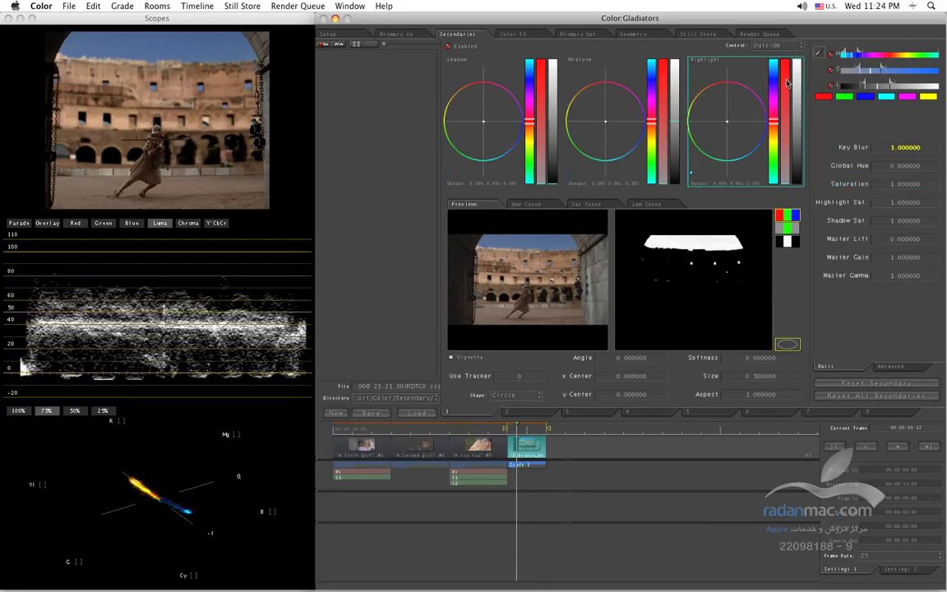
click(766, 45)
click(771, 57)
drag(605, 125, 605, 125)
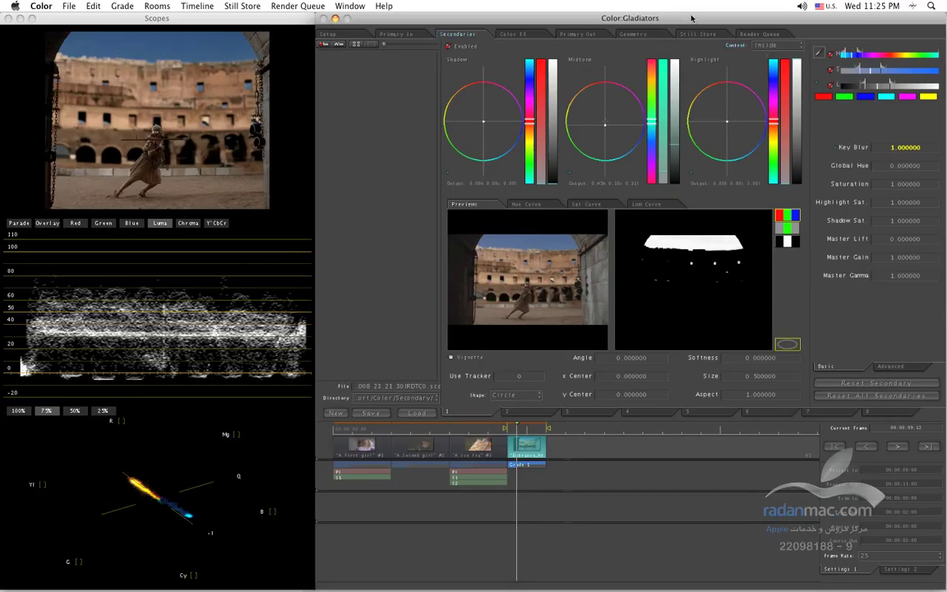
click(751, 48)
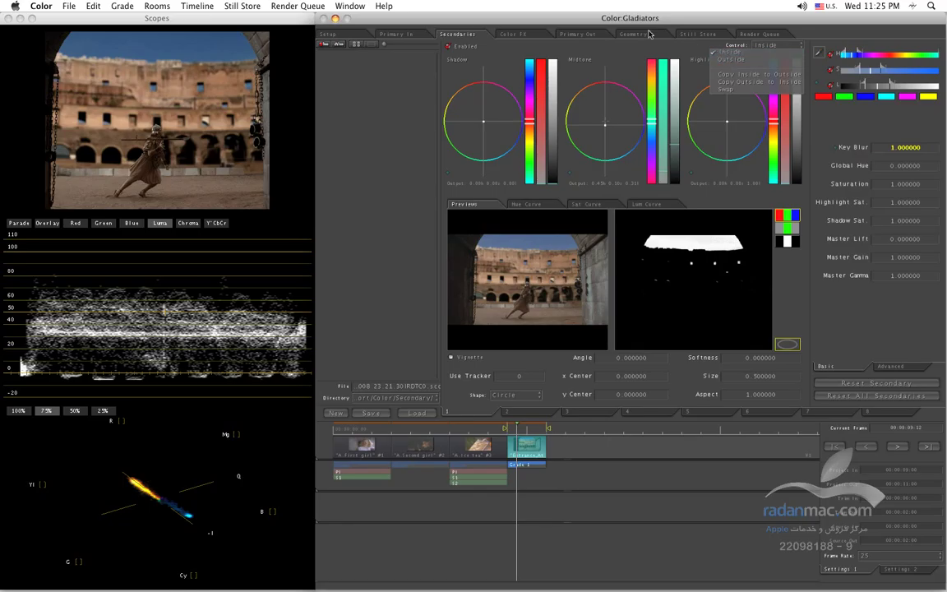
click(648, 33)
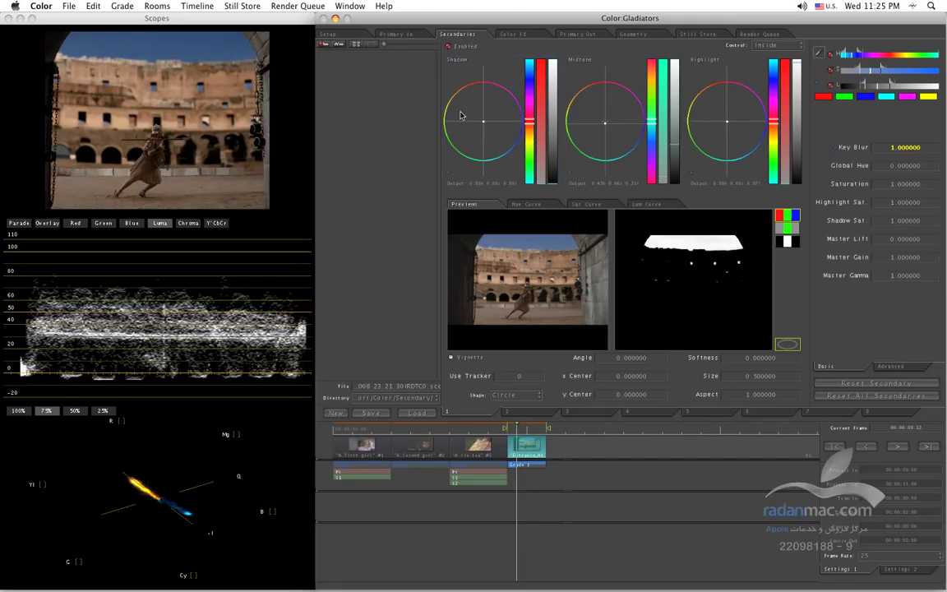
Reset all secondaries and add control points around the cyan-to-blue range of the saturation curve.
click(873, 398)
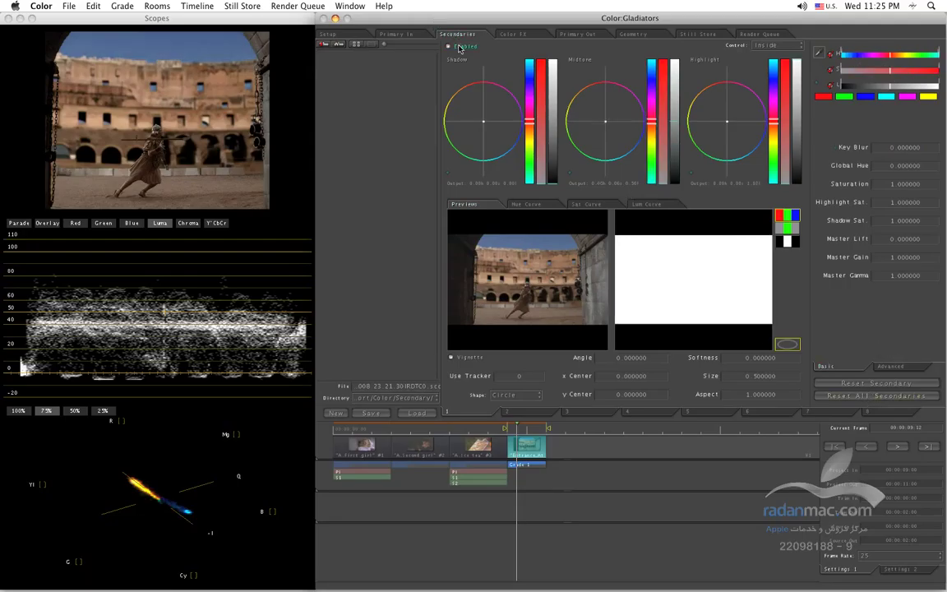
click(579, 203)
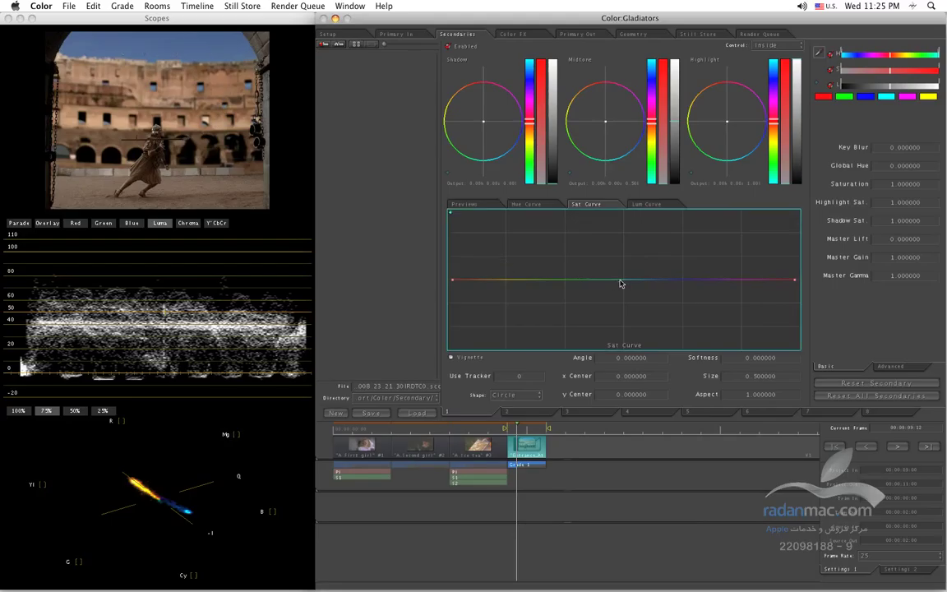
click(587, 280)
click(730, 280)
click(716, 281)
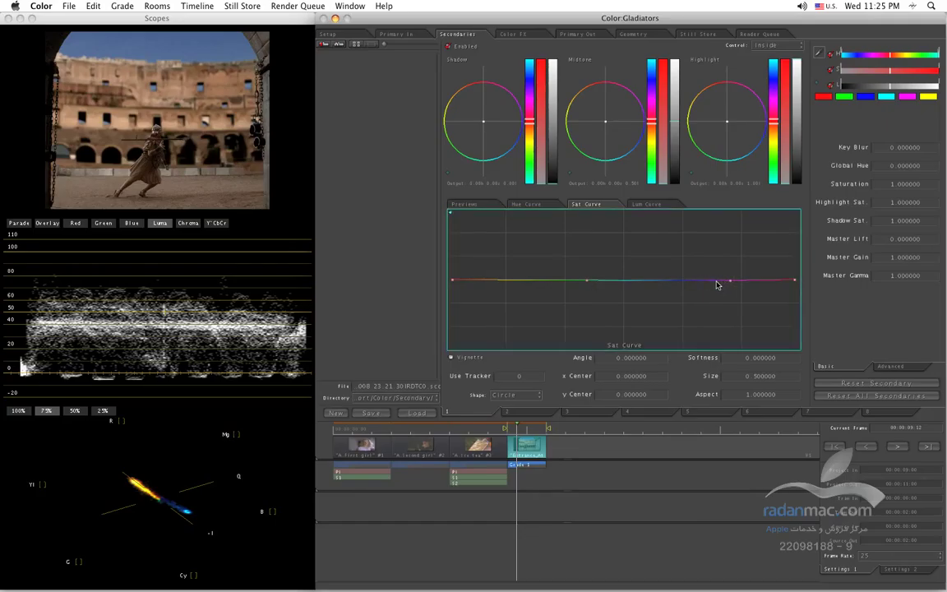
click(596, 282)
Lower the two inner saturation curve points well below the baseline to desaturate the cyan and blue tones of the sky.
drag(596, 281, 615, 332)
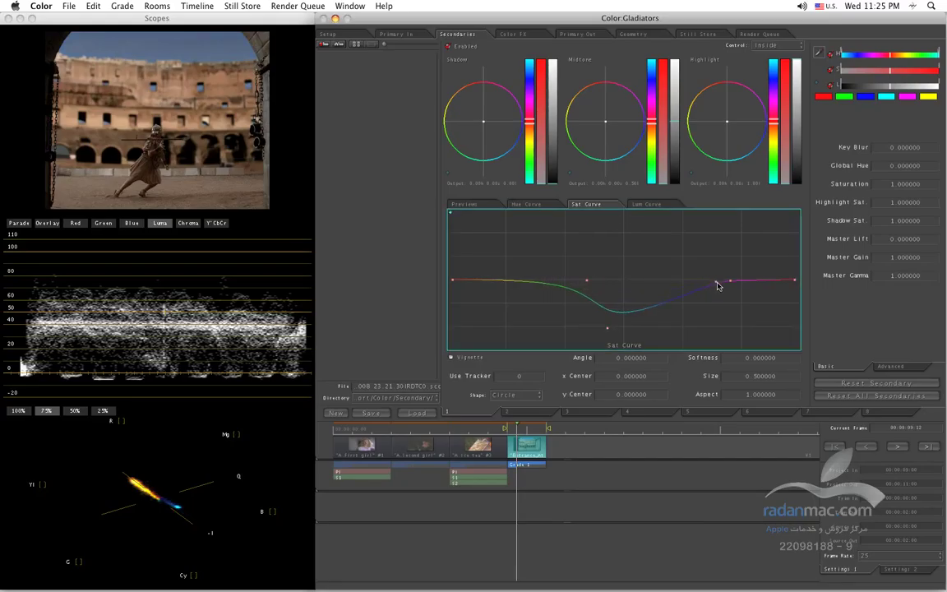
drag(715, 281, 716, 337)
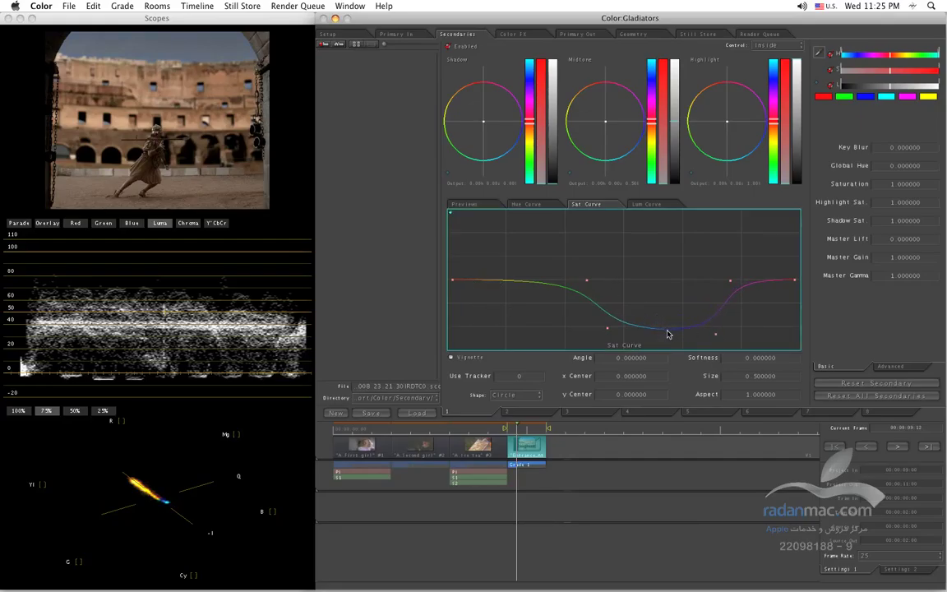
drag(607, 328, 607, 226)
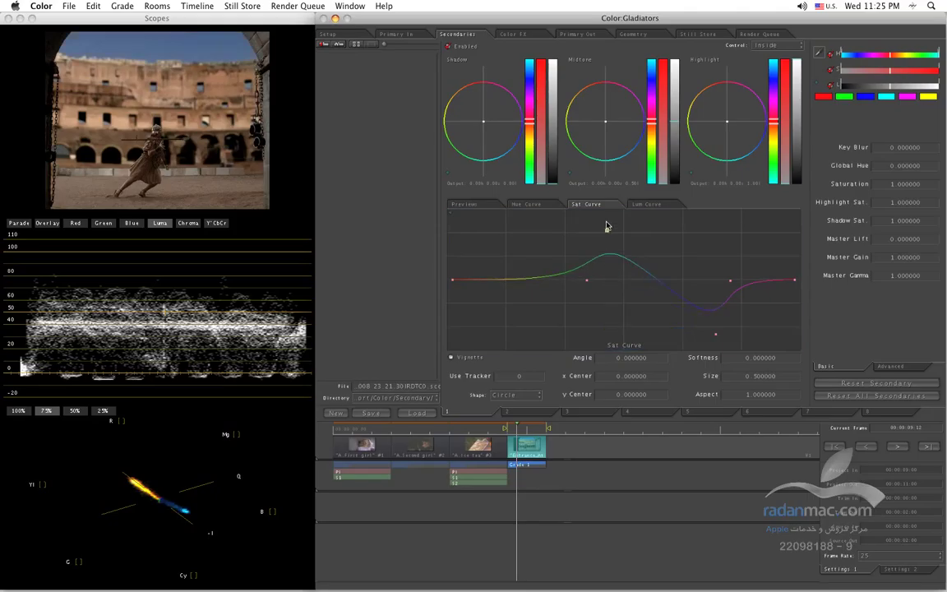
drag(712, 309, 712, 349)
drag(609, 226, 632, 326)
drag(711, 350, 713, 325)
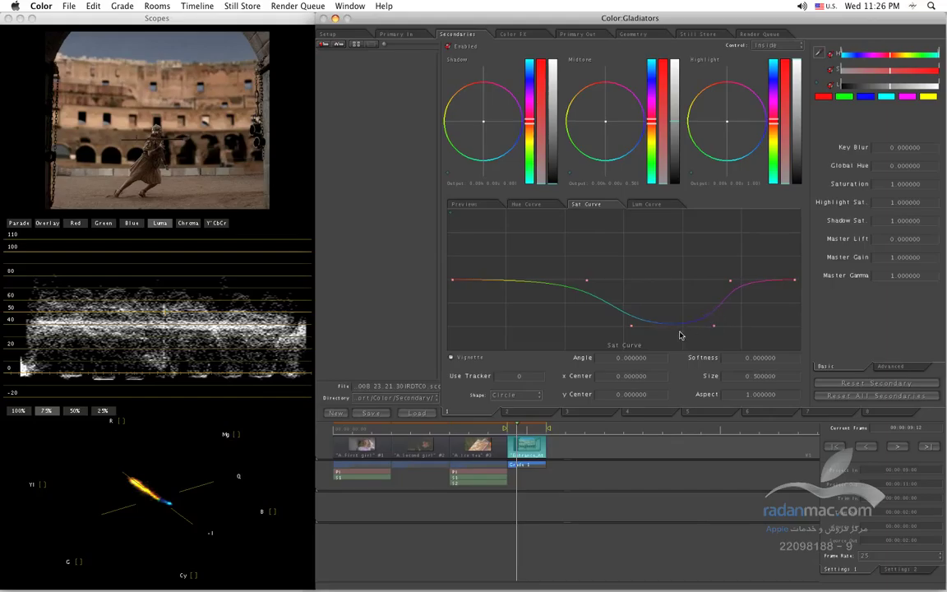
Examine the luminance curve, then return to the image and matte previews.
click(621, 323)
click(641, 204)
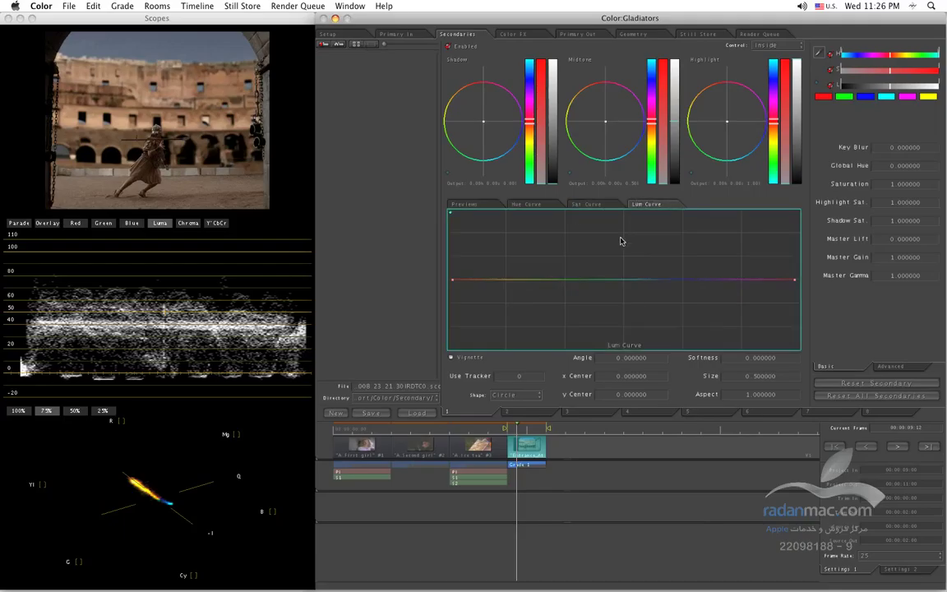
click(471, 204)
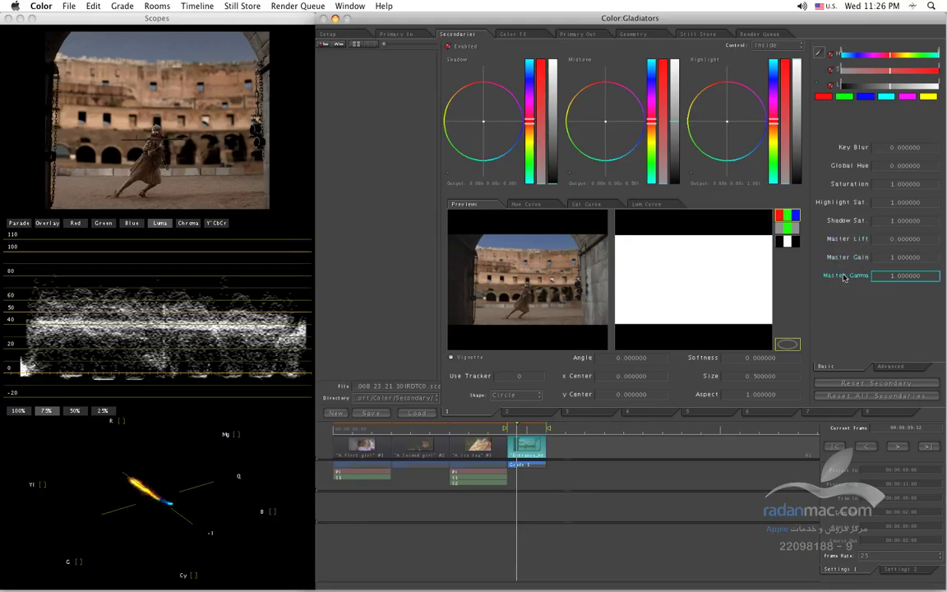
Try a Master Gamma of 2 on the clip, then restore it to 1.
click(890, 276)
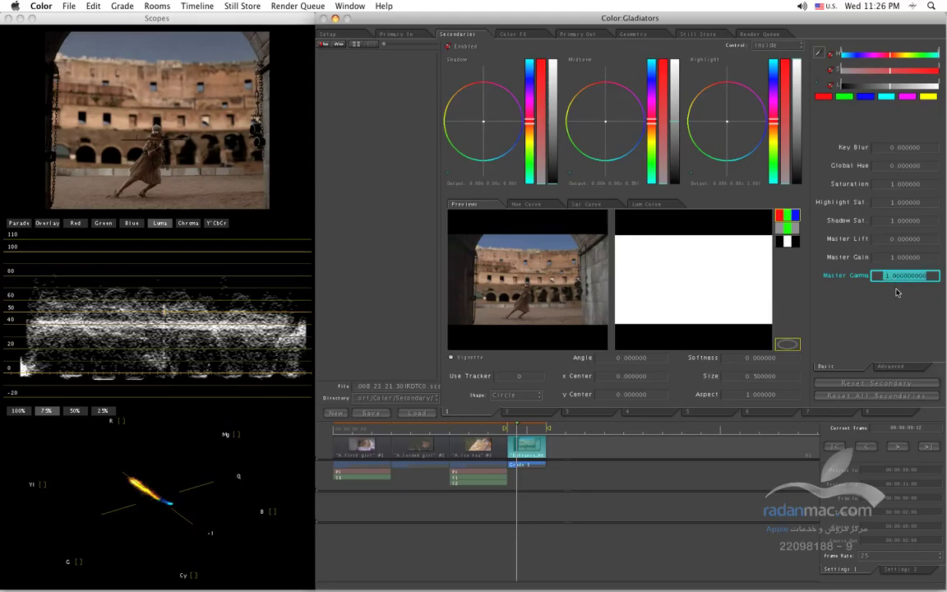
text(2)
key(Return)
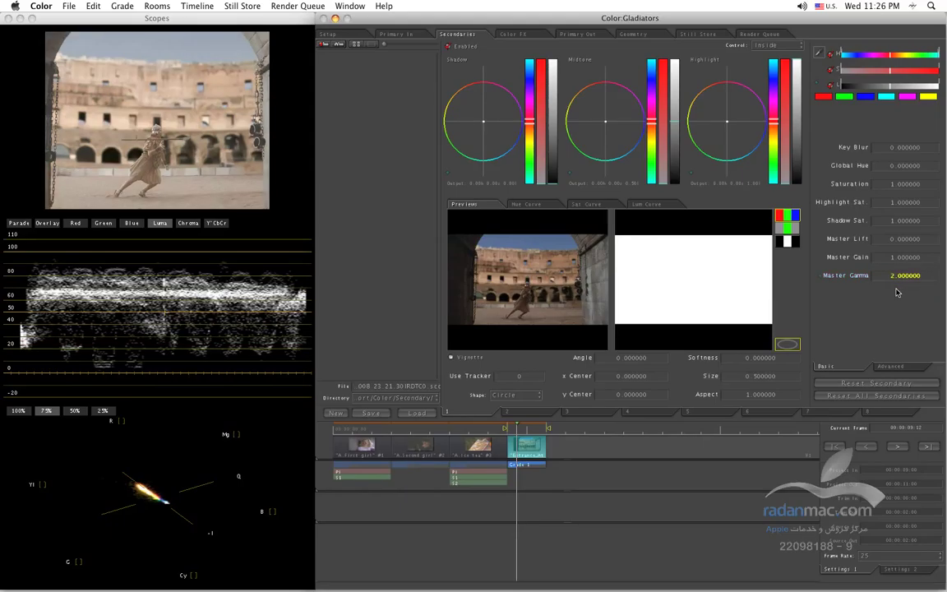
click(901, 276)
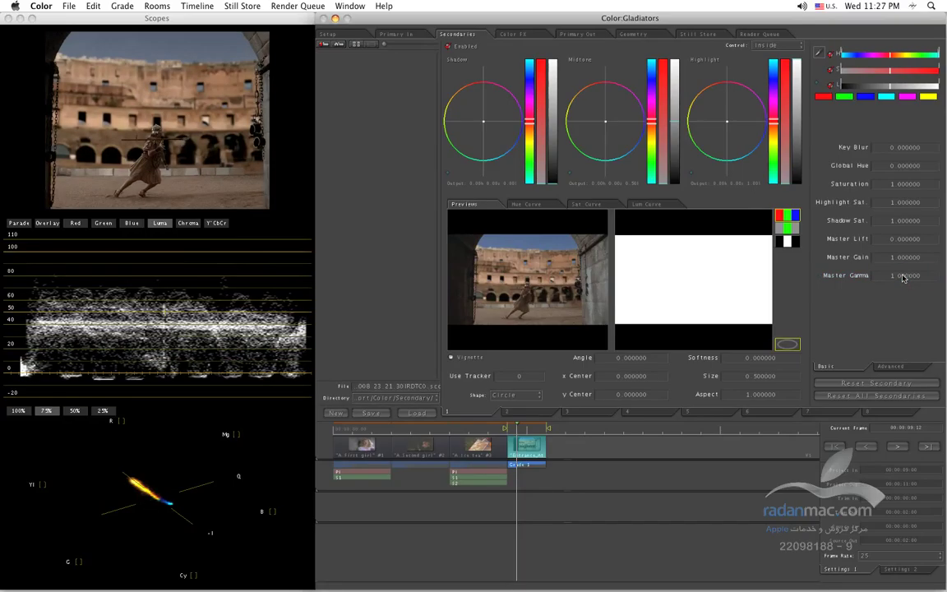
Try a lower Master Gain to darken the image, then set it back to 1.
click(895, 258)
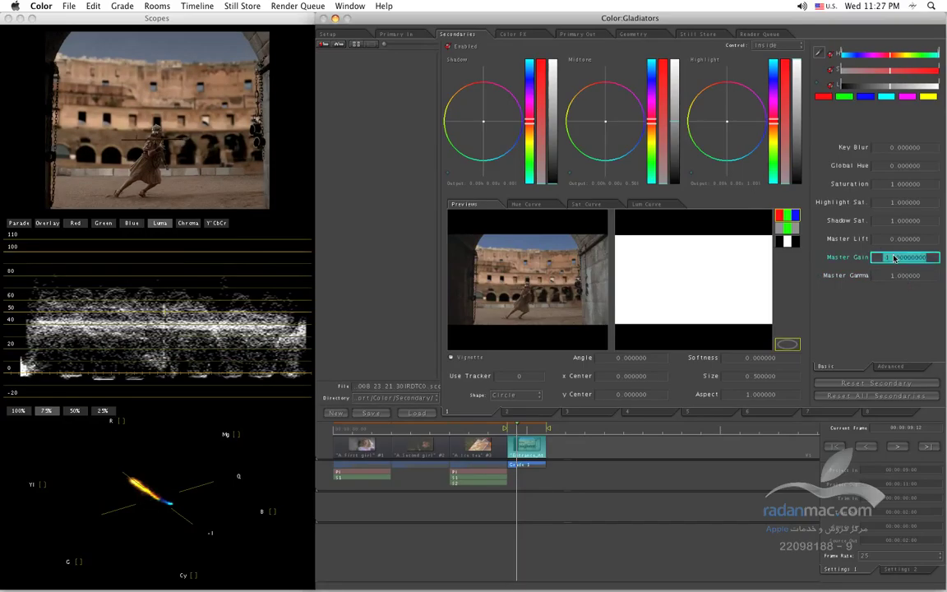
key(BackSpace)
key(Return)
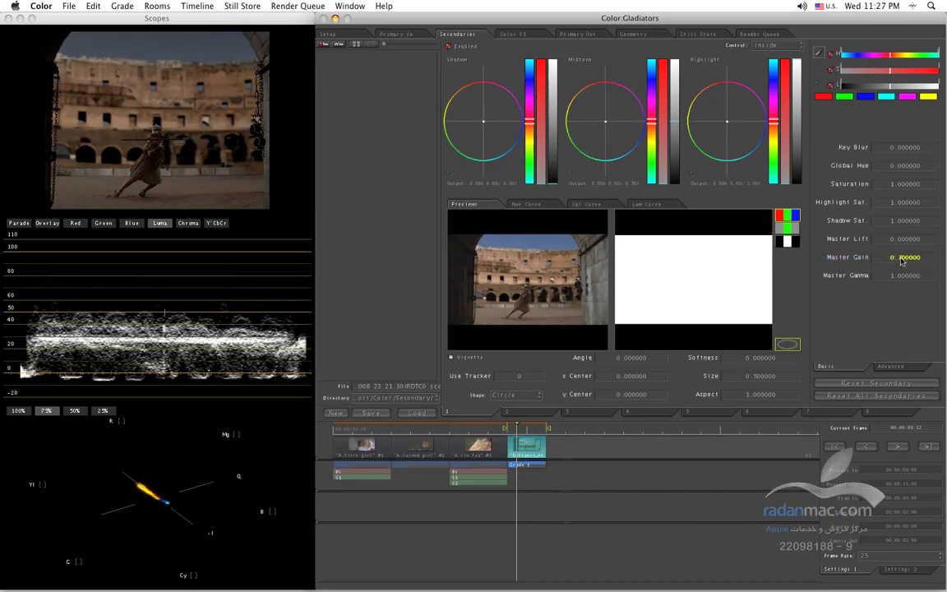
click(911, 258)
text(1)
key(Return)
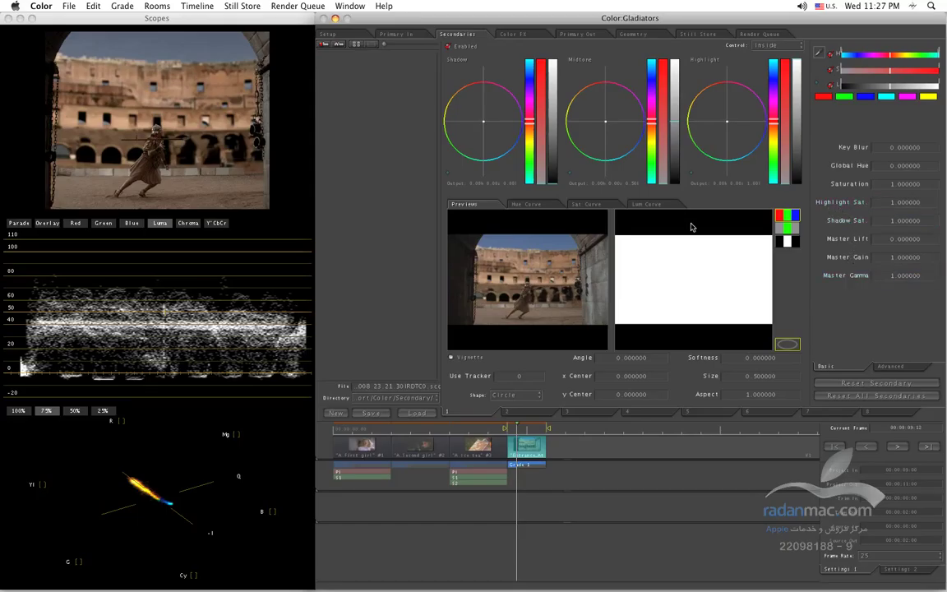
Examine the advanced per-channel lift, gain and gamma settings, then return to the basic settings.
click(908, 373)
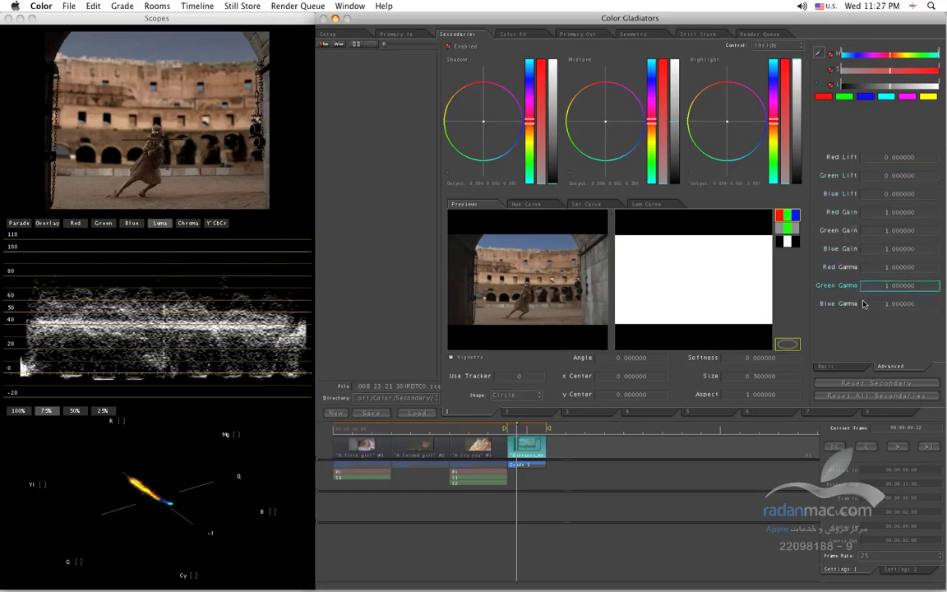
click(831, 367)
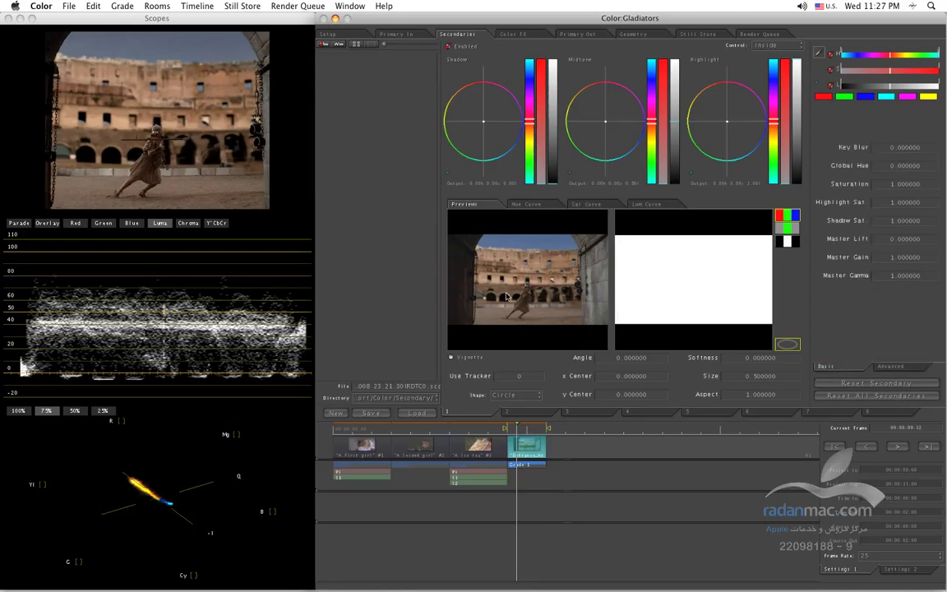